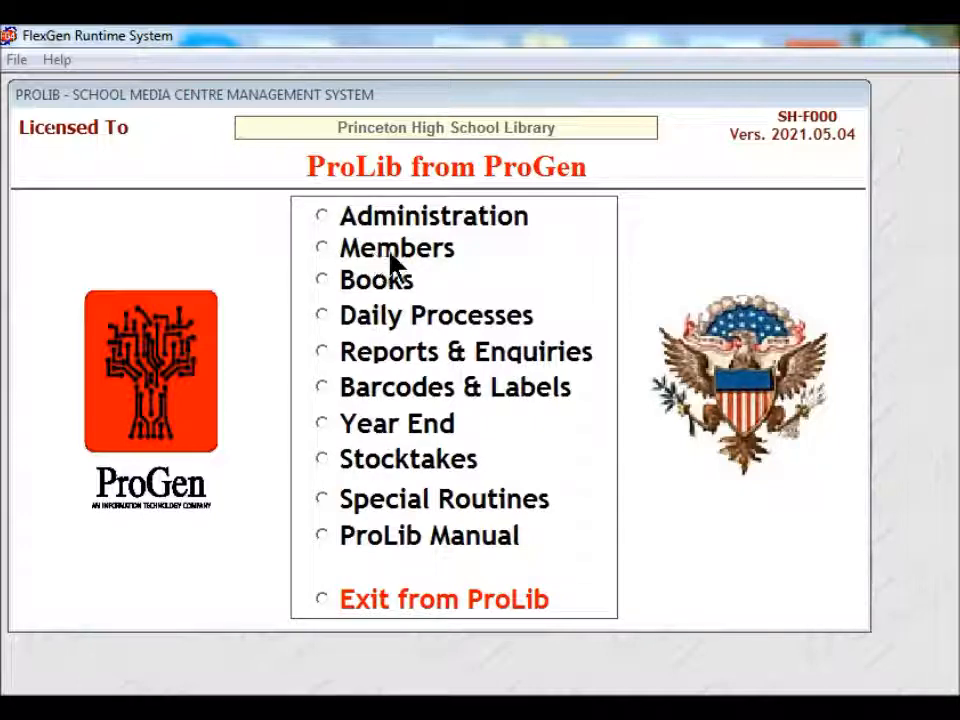
- Choose the Members option on the ProLib main menu
left_click(331, 246)
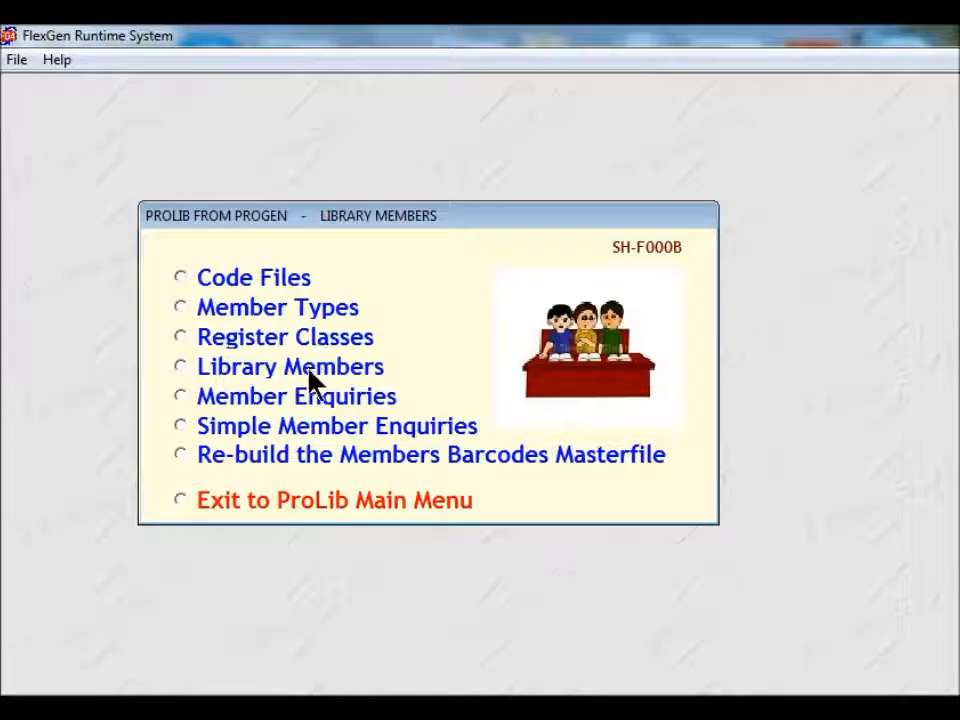
- Open the Library Members entry form from the Members submenu
left_click(181, 368)
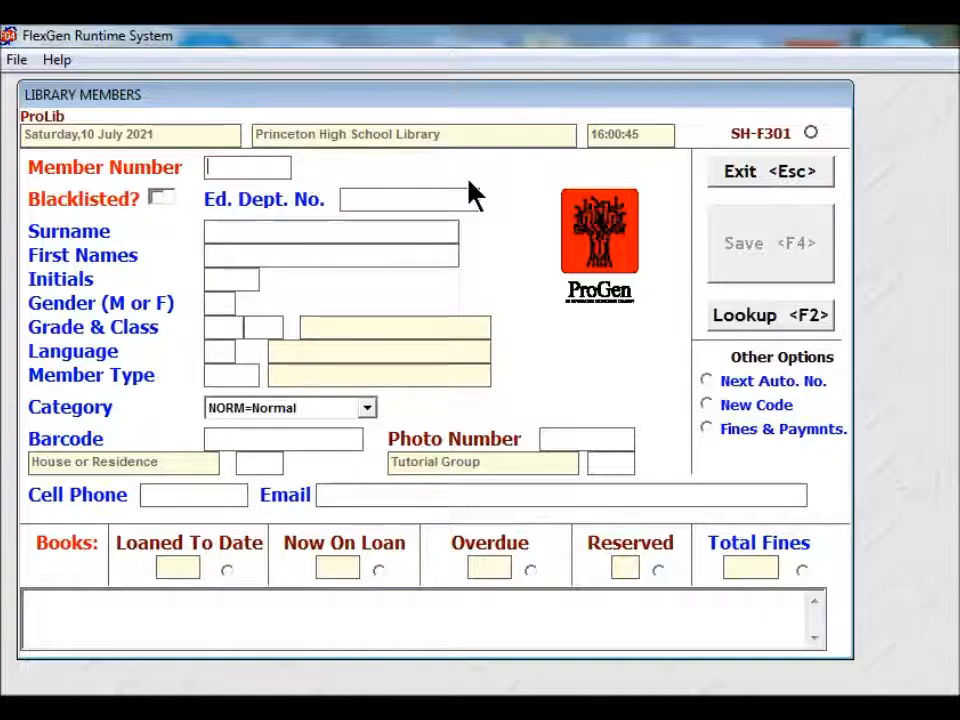
- Take the next automatic member number, 264, and load its defaults
left_click(707, 386)
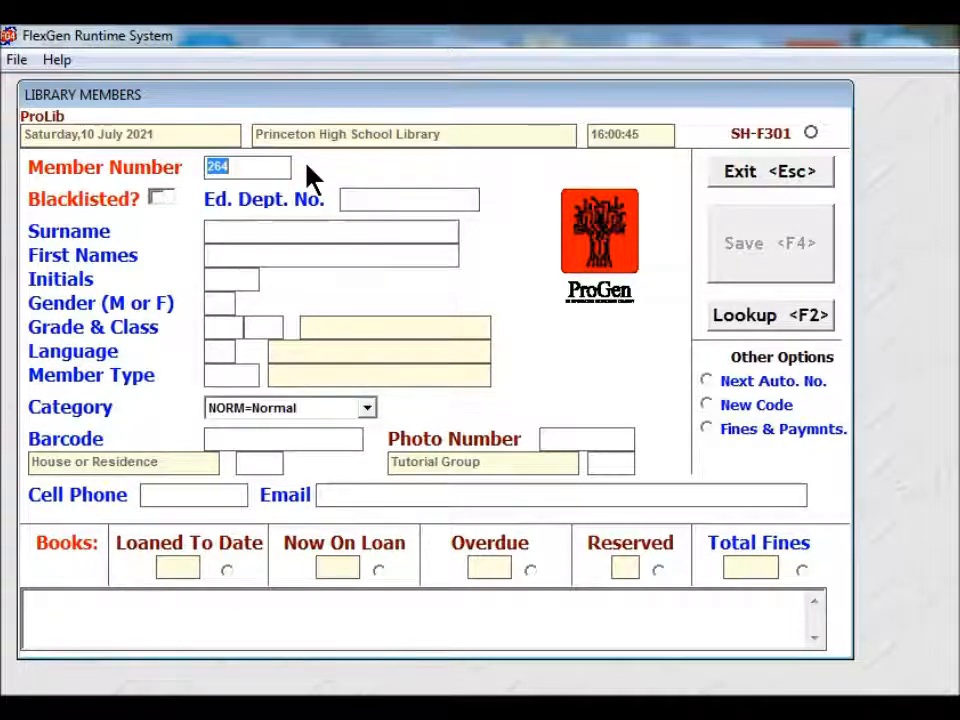
key("Return")
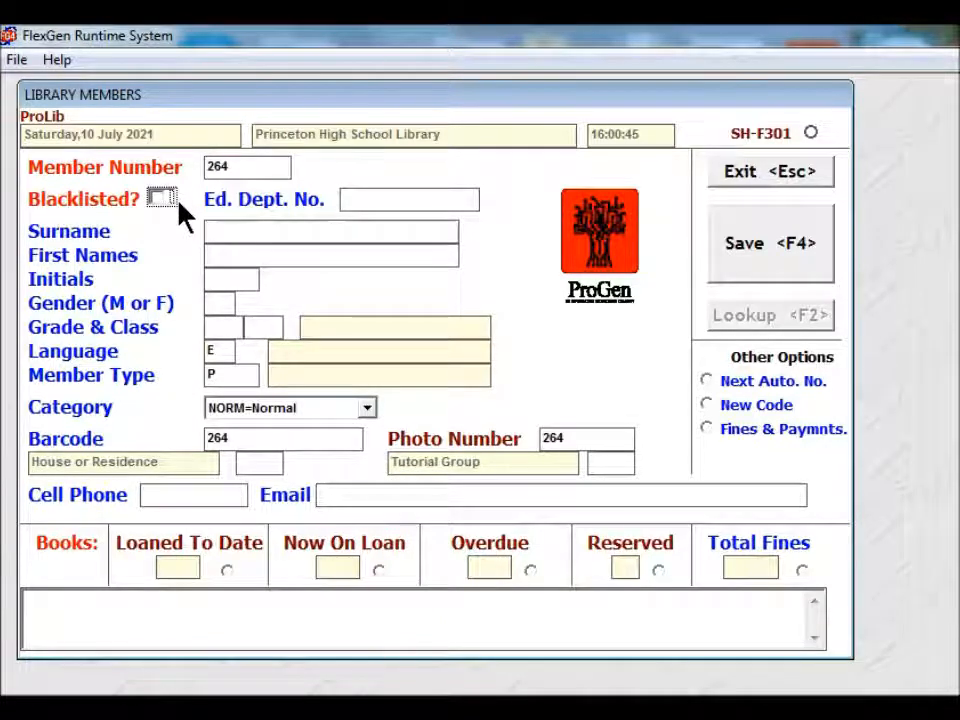
- Skip Blacklisted and enter the member's Education Department number
key("Tab")
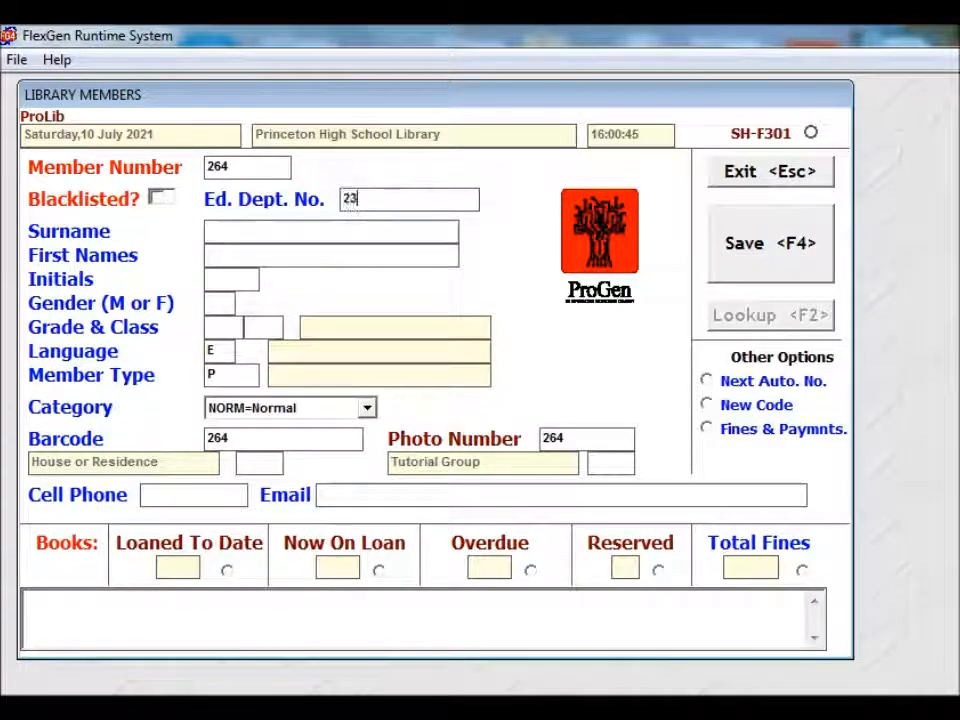
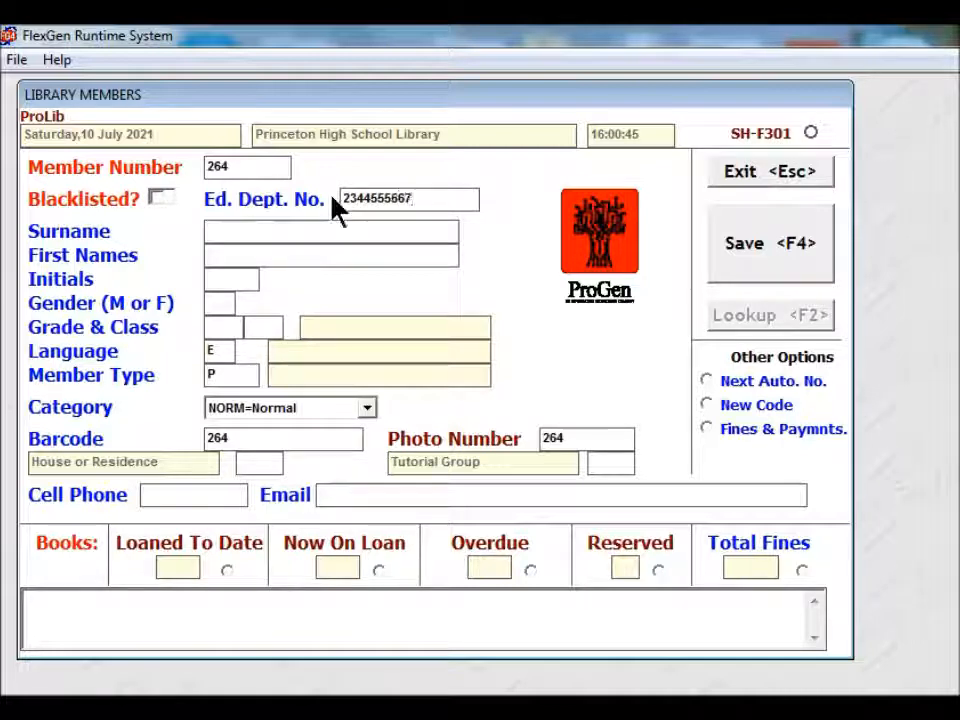
key("Tab")
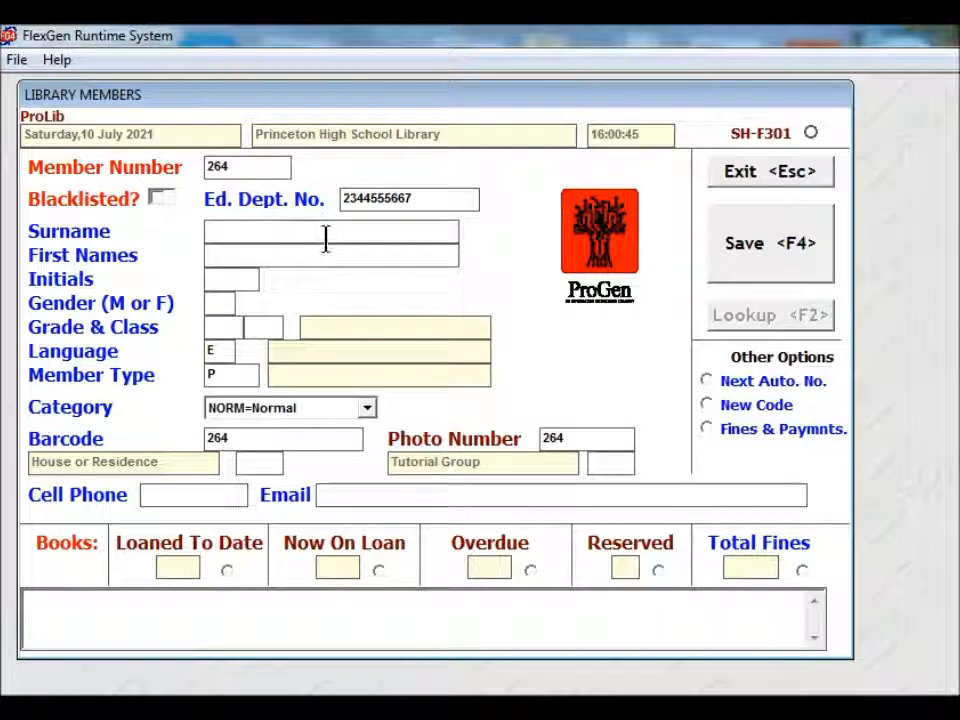
- Enter the member's surname, first name and initial, with gender F and grade 5
key("Tab")
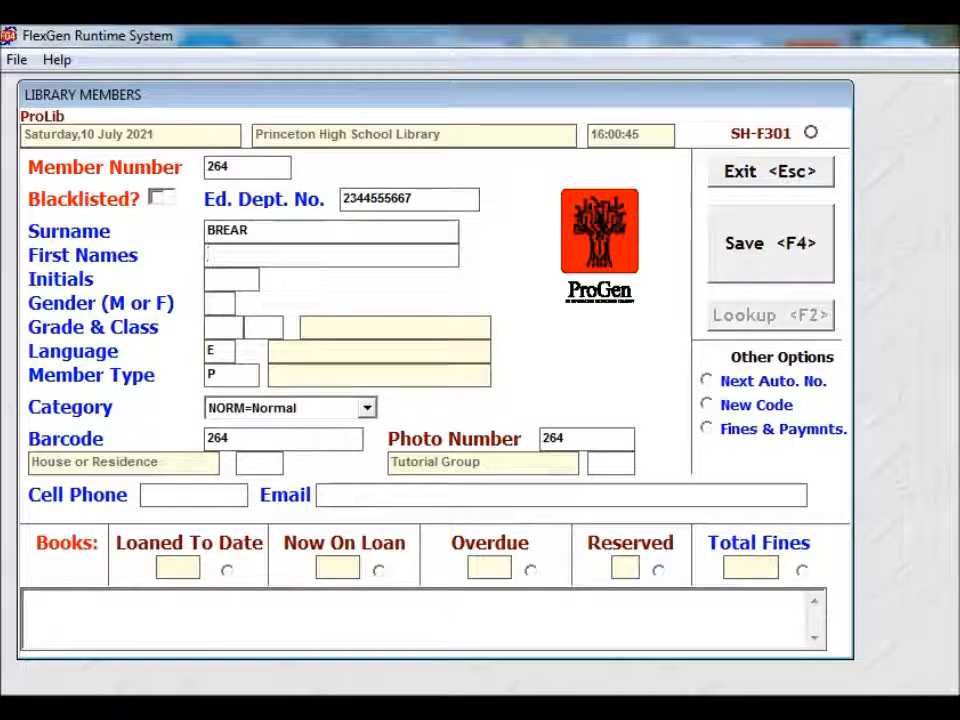
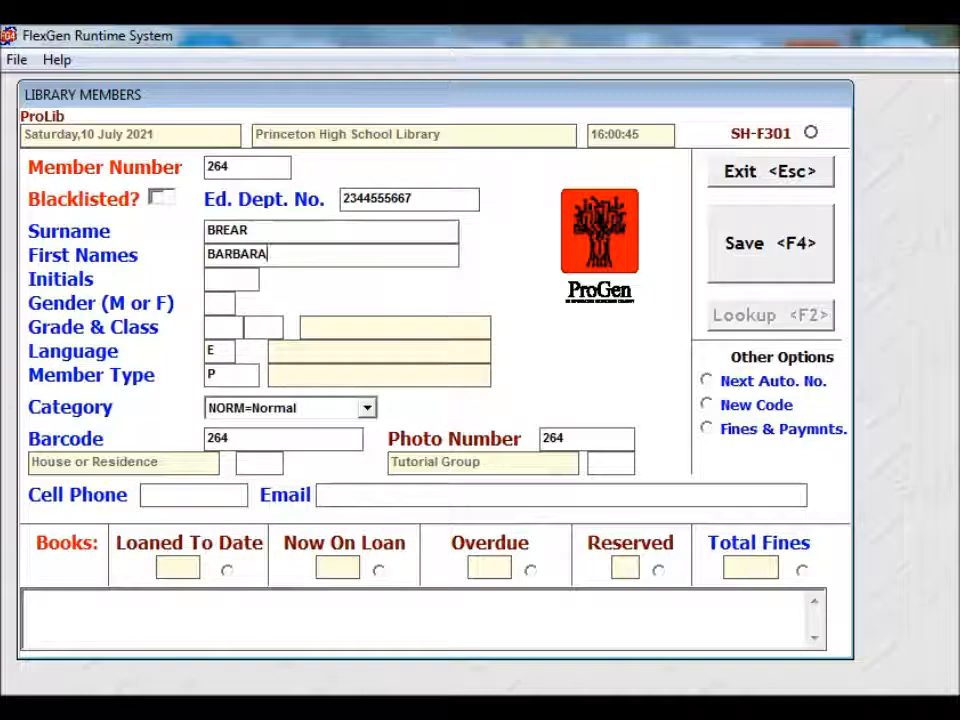
key("Tab")
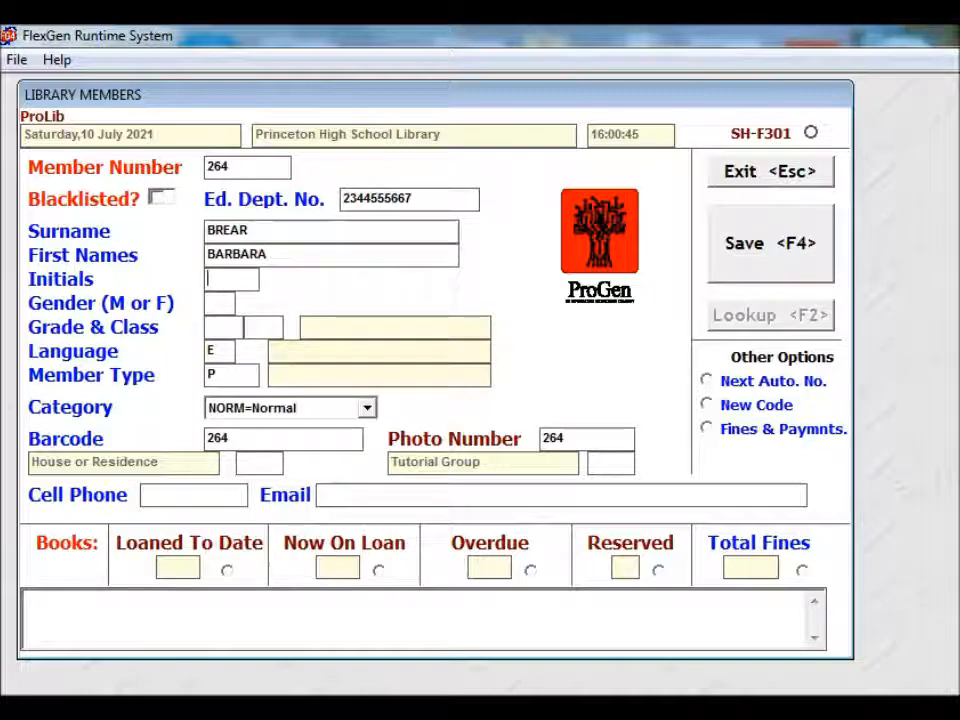
type("B")
key("Tab")
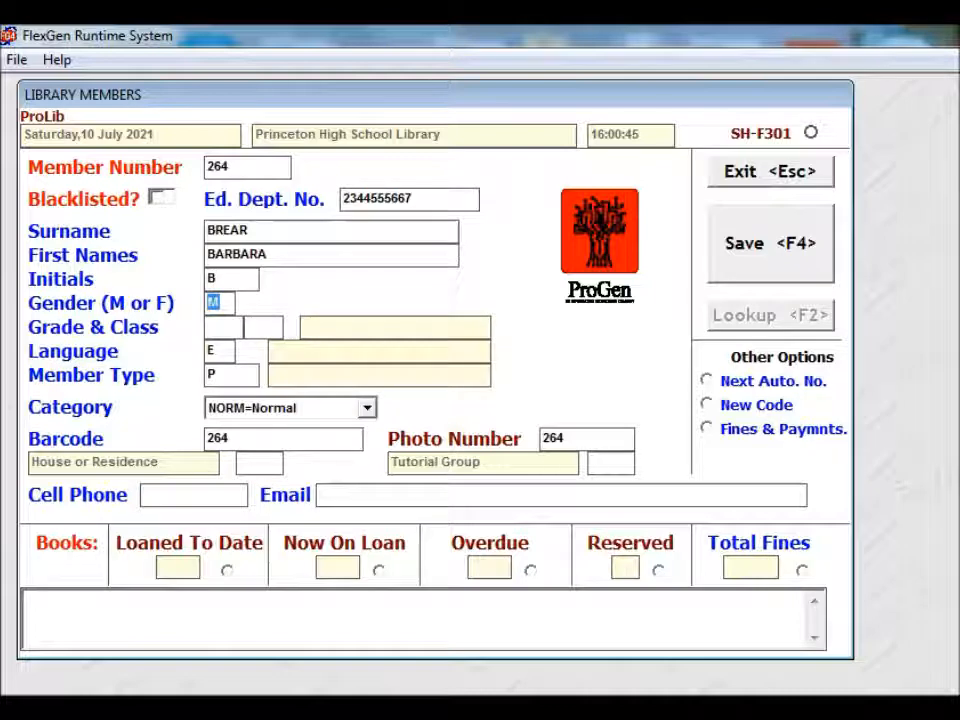
type("F")
key("Tab")
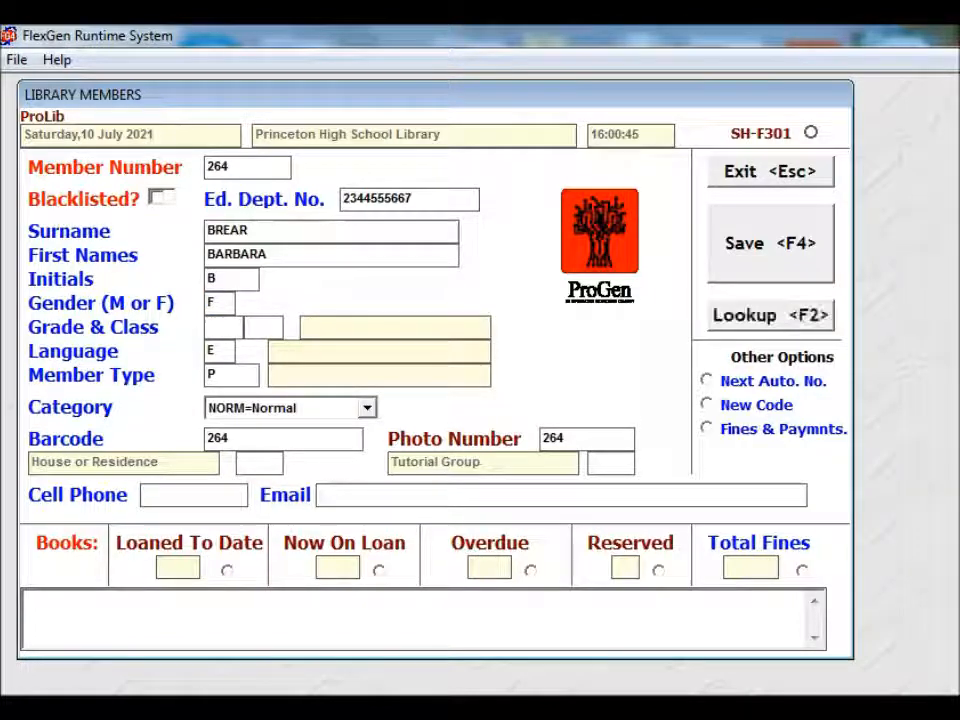
type("5")
key("Tab")
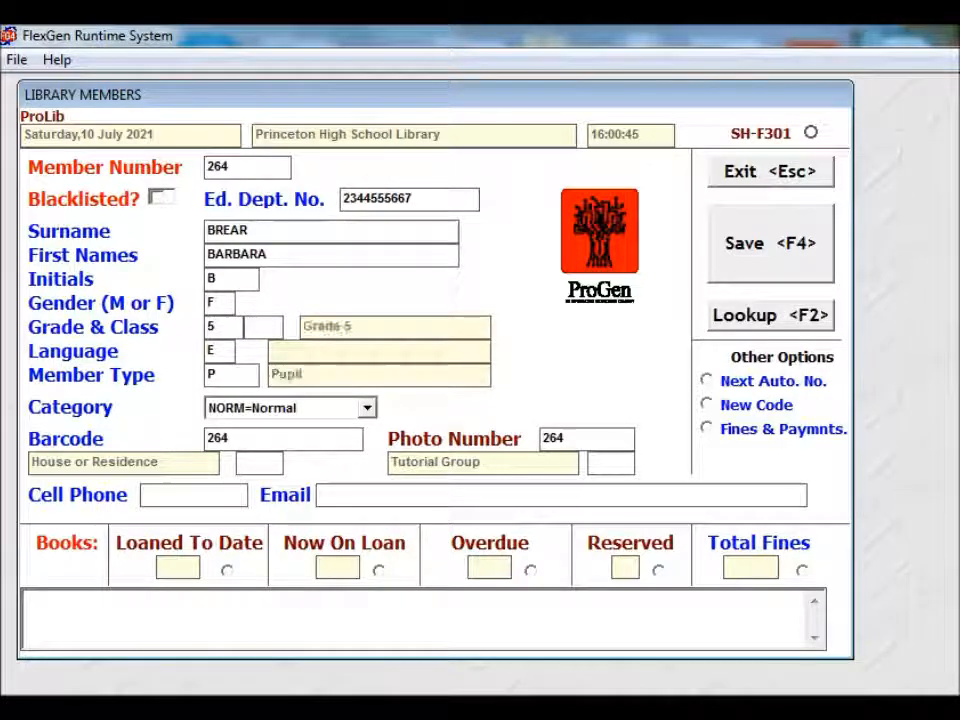
- Set the class to M and accept language E (English)
type("M")
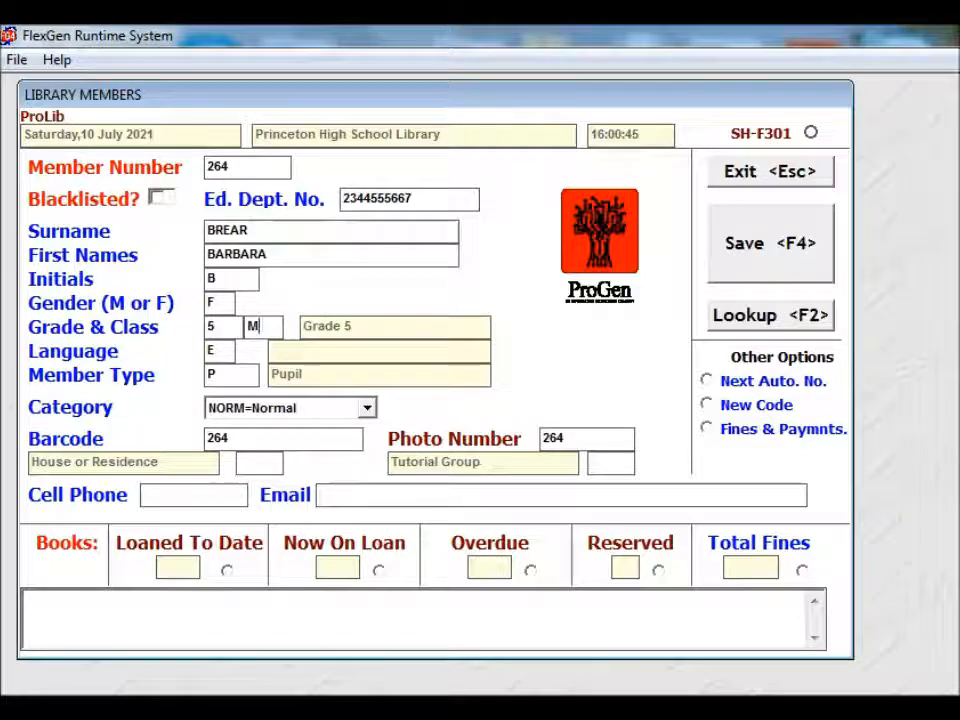
left_click(271, 326)
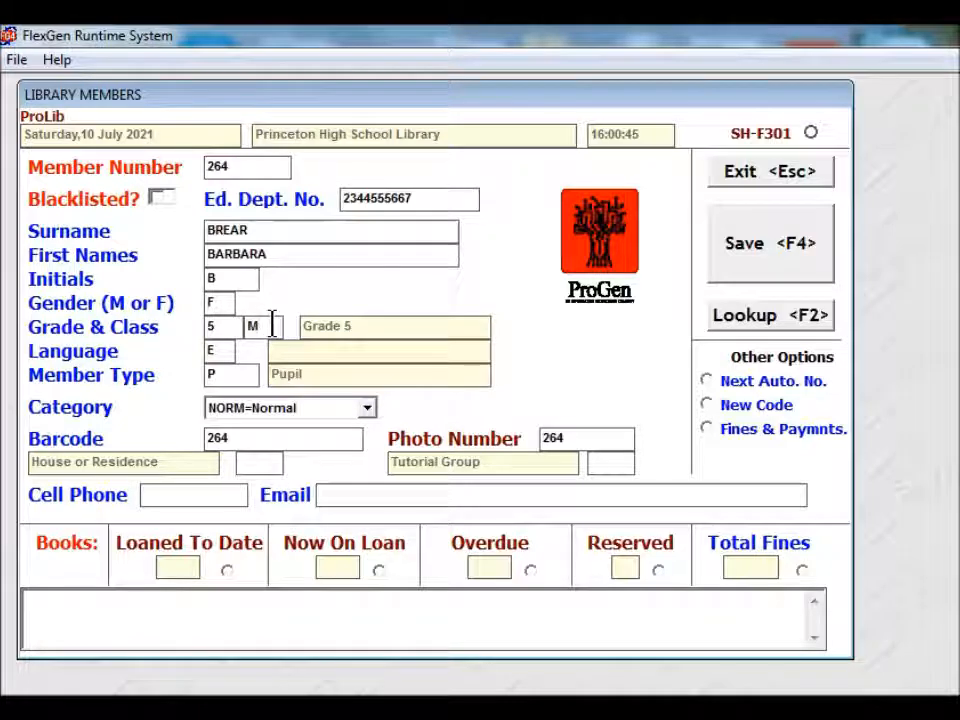
key("Tab")
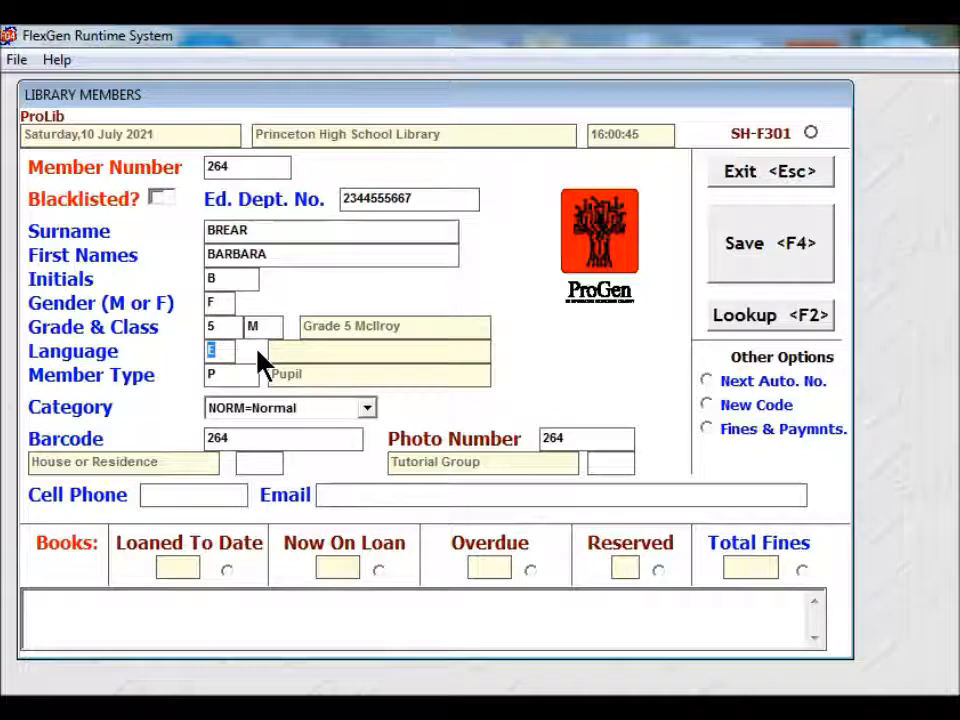
key("Return")
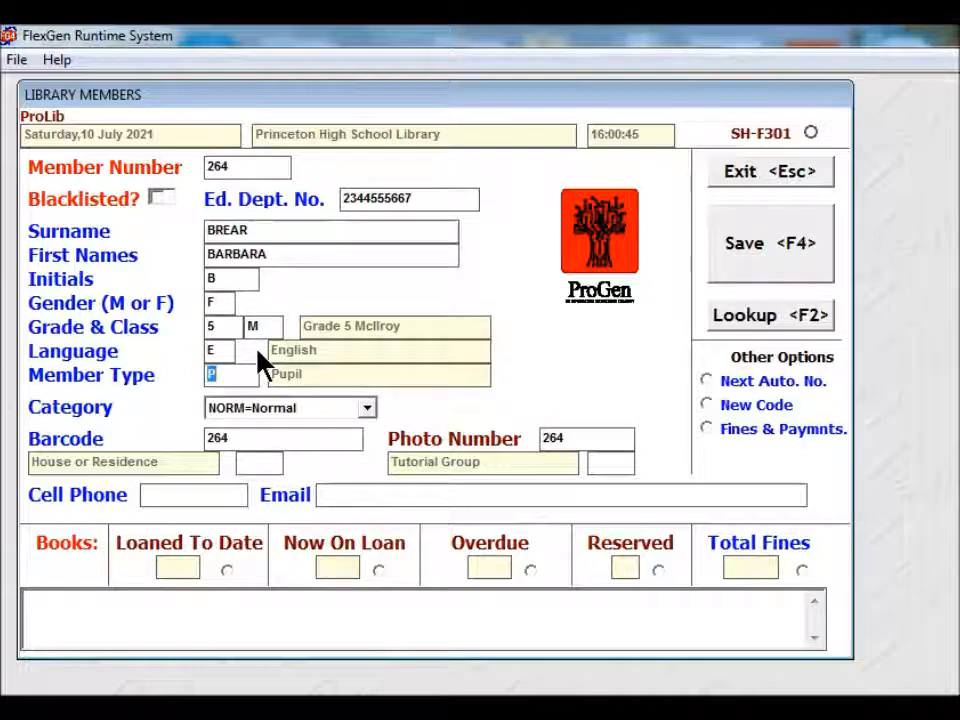
key("Tab")
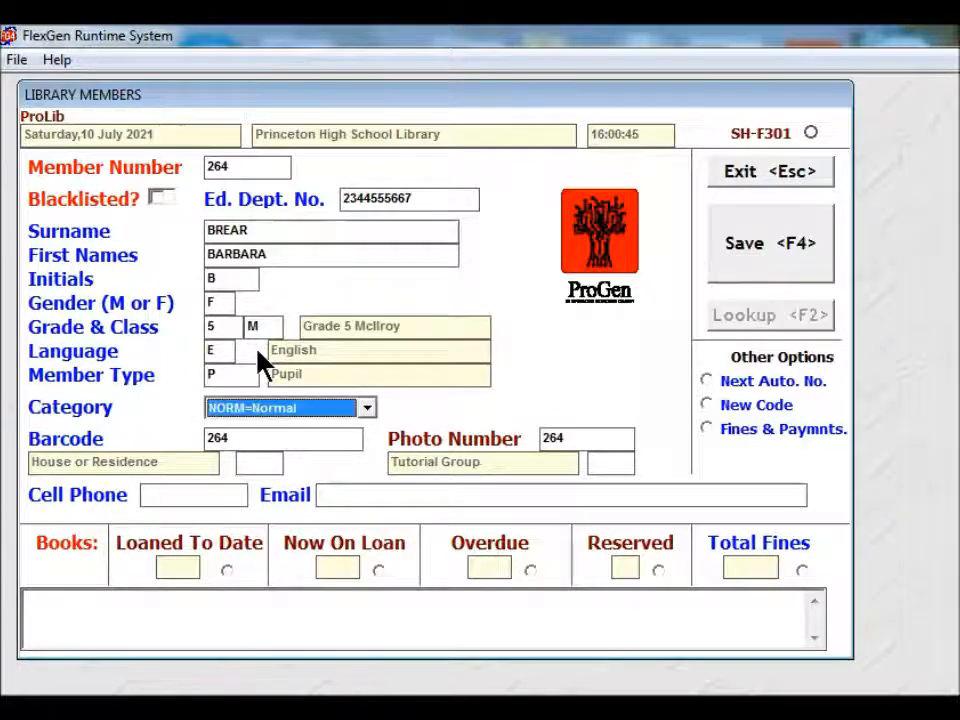
left_click(366, 409)
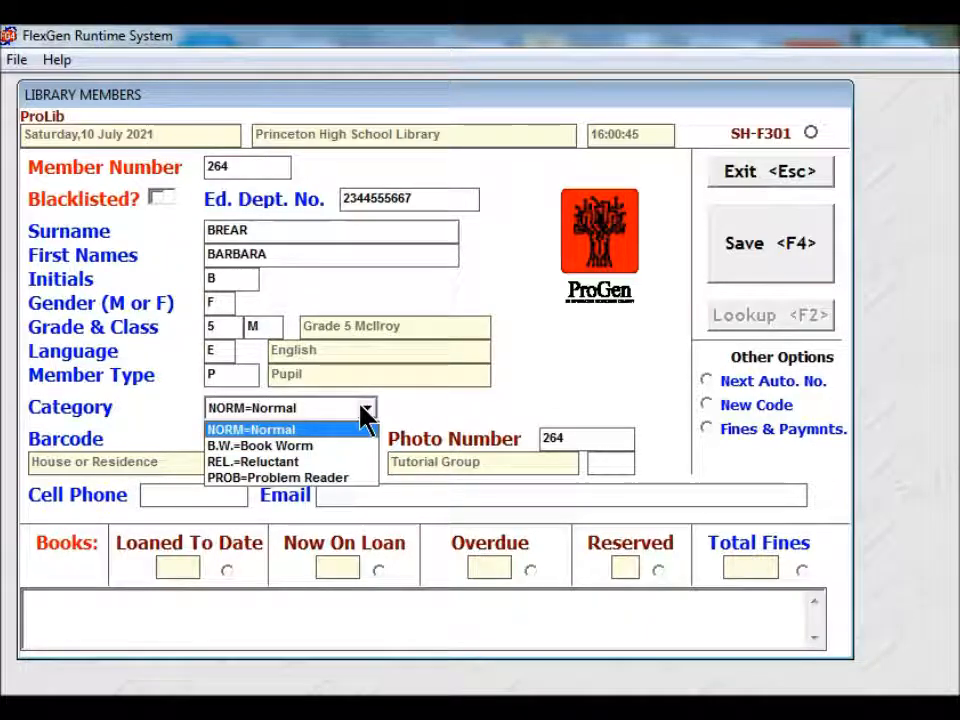
left_click(298, 428)
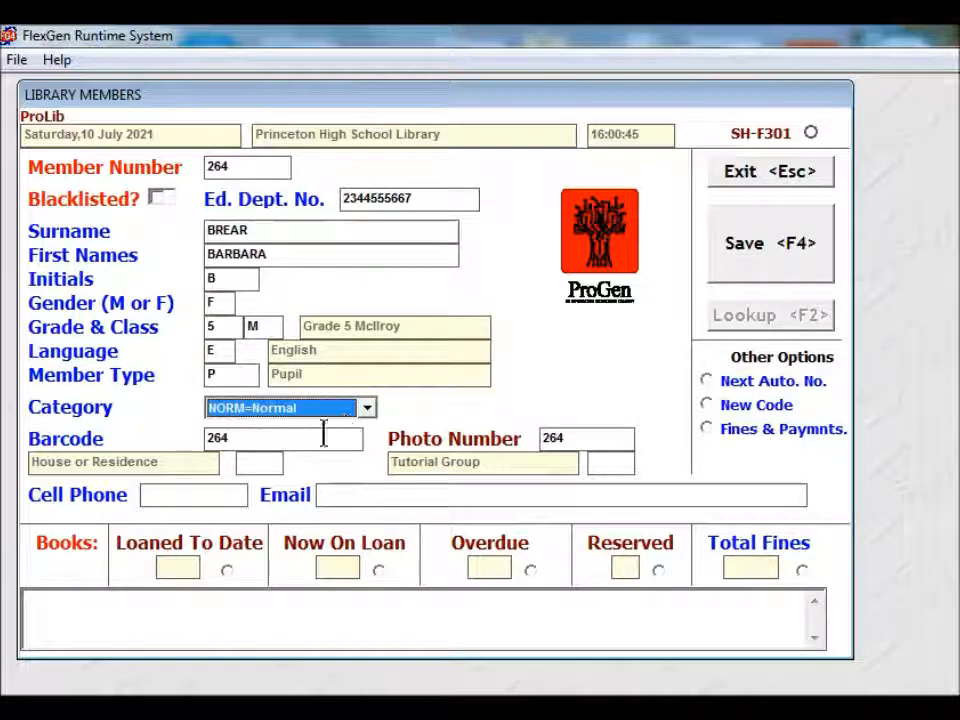
left_click(284, 432)
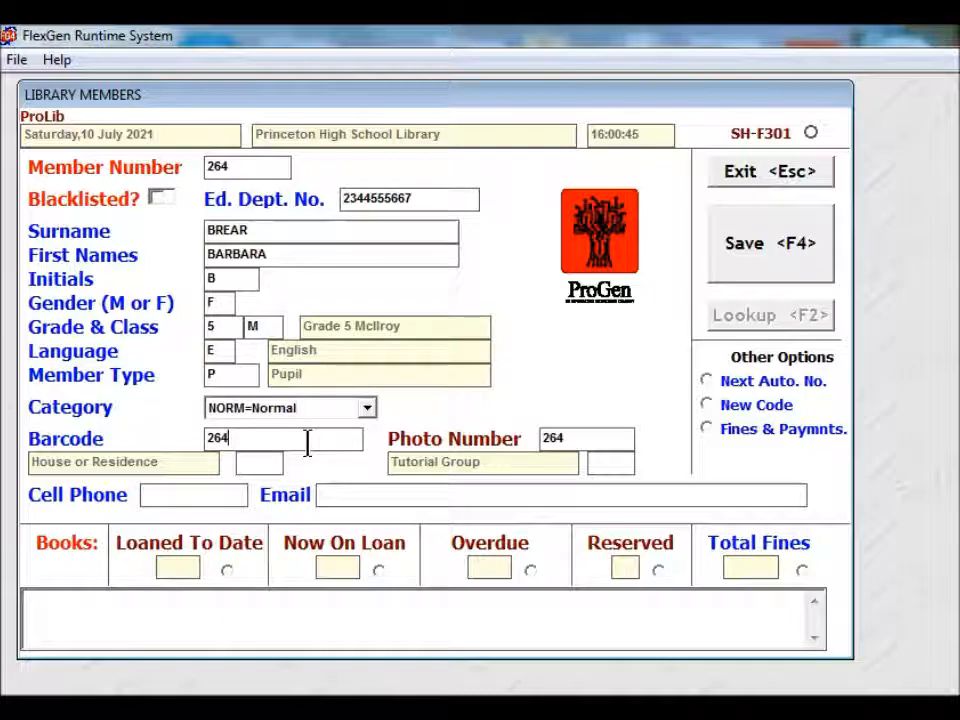
key("Tab")
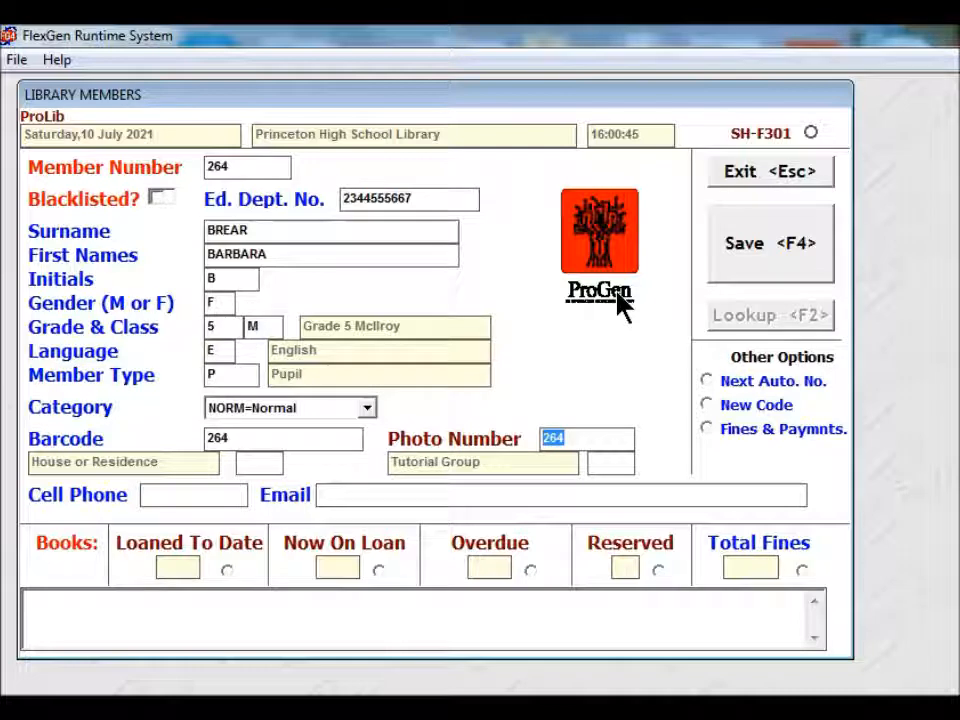
key("Tab")
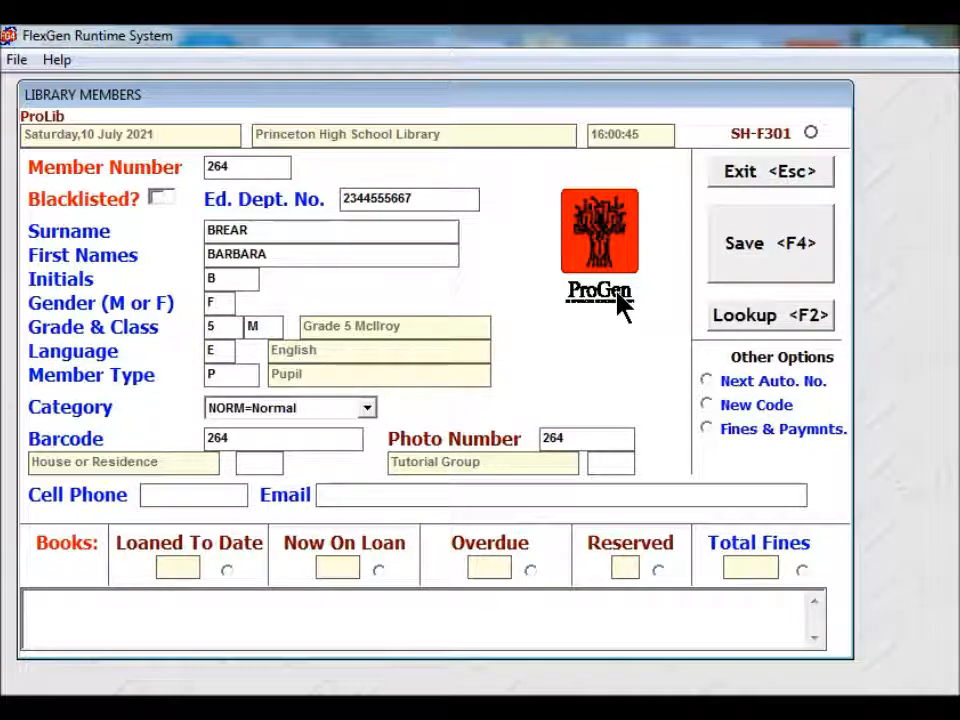
key("Tab")
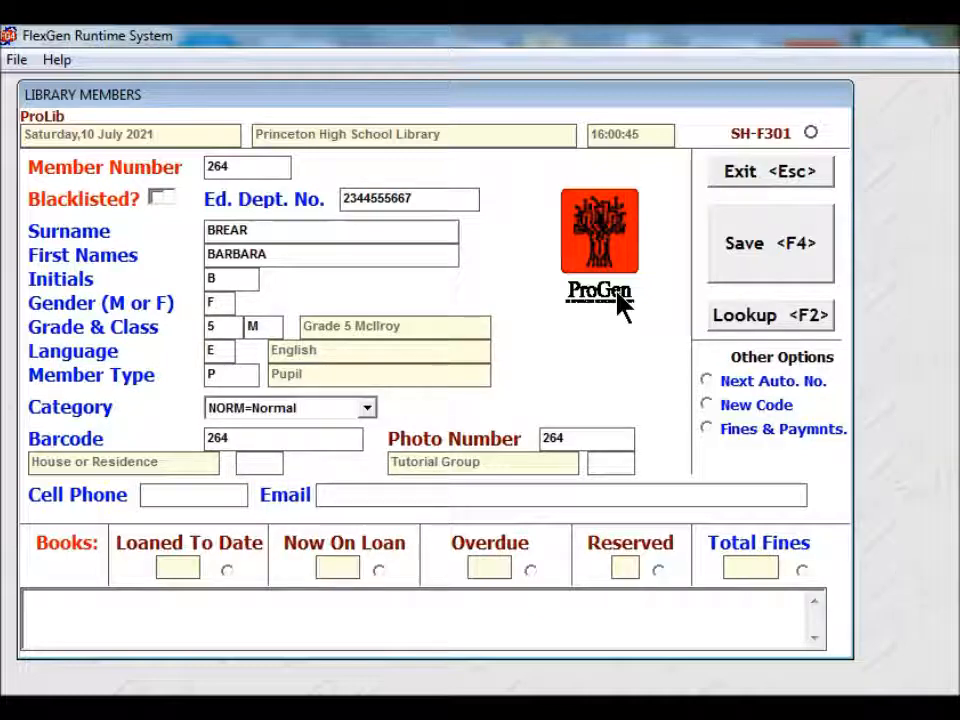
- Enter the member's cell phone number and e-mail address, correcting the e-mail's ending
key("Tab")
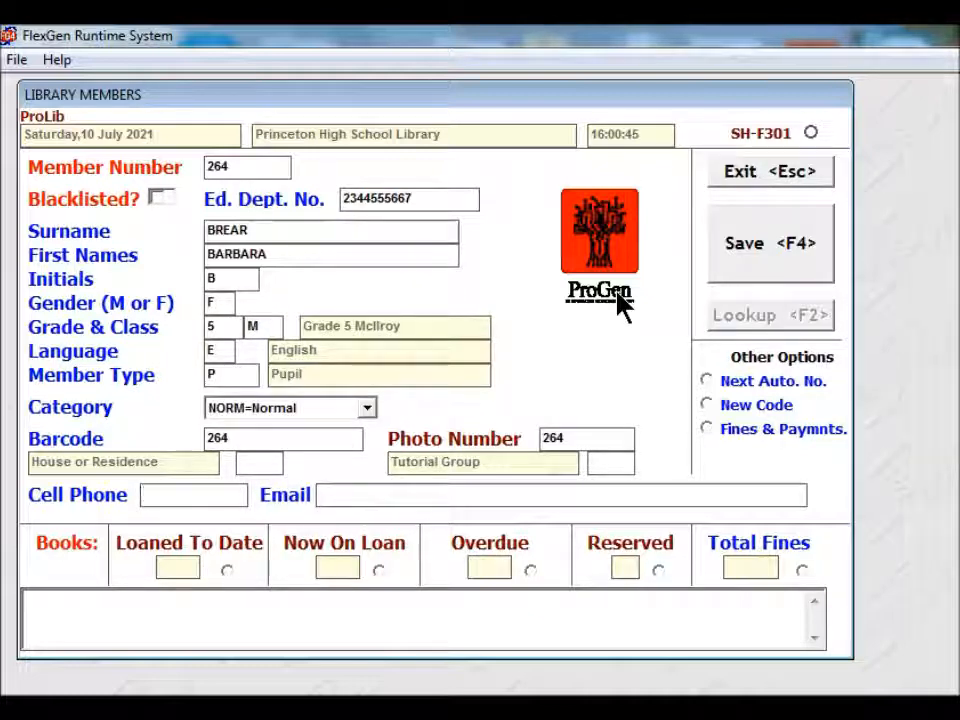
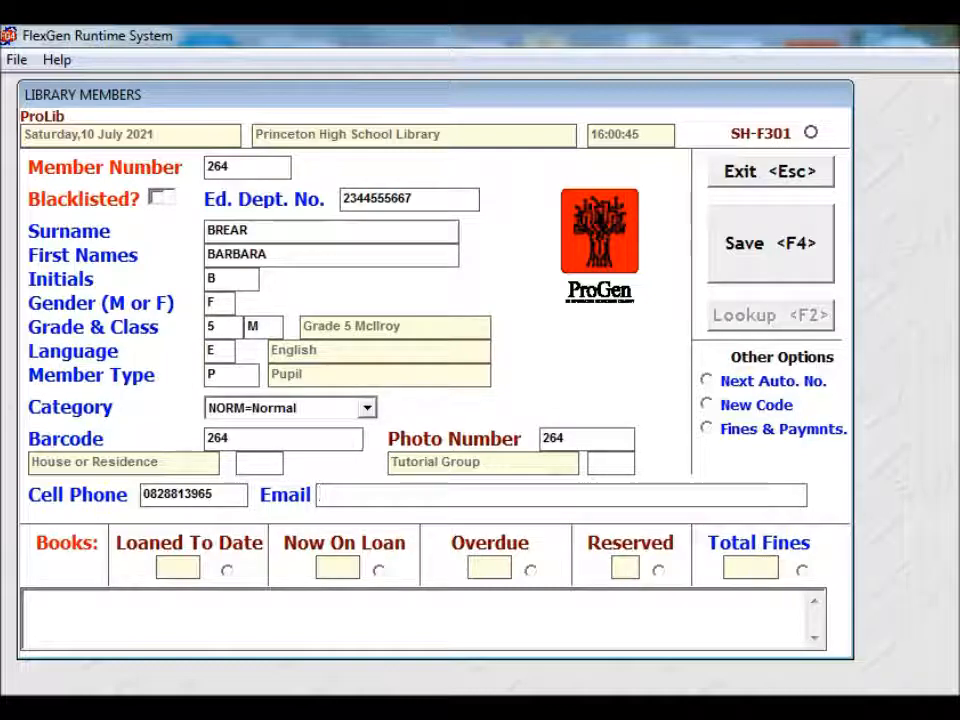
key("Tab")
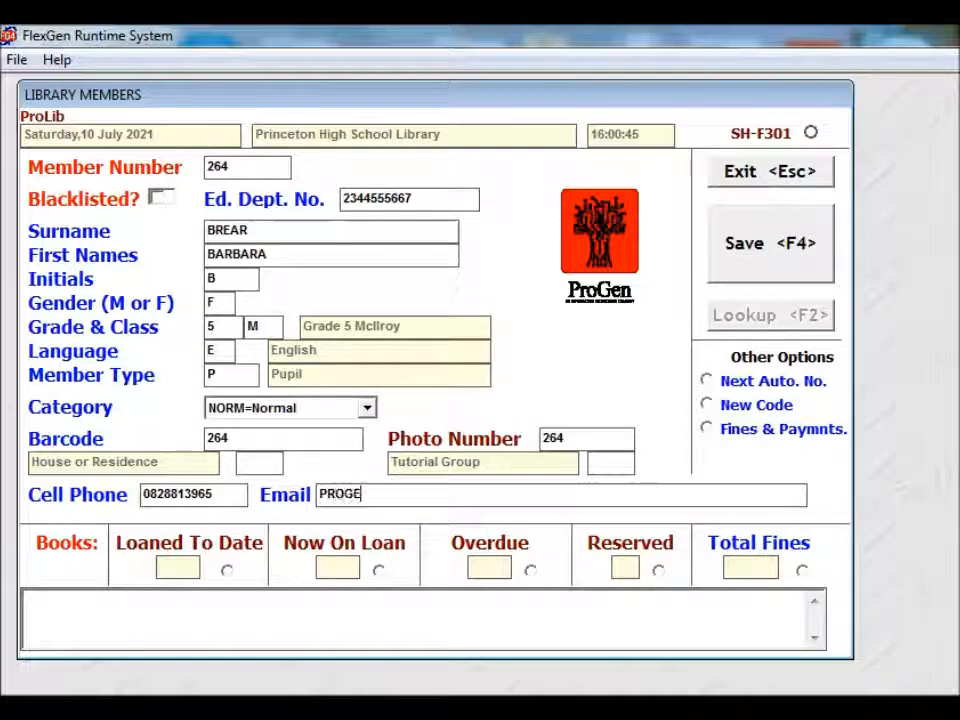
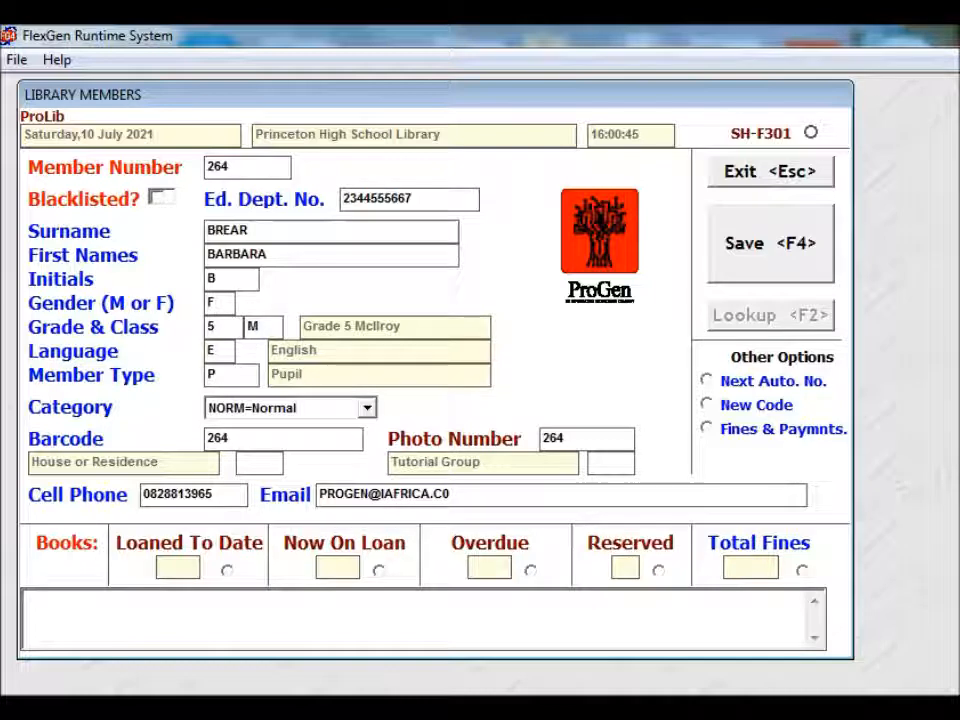
type("OM")
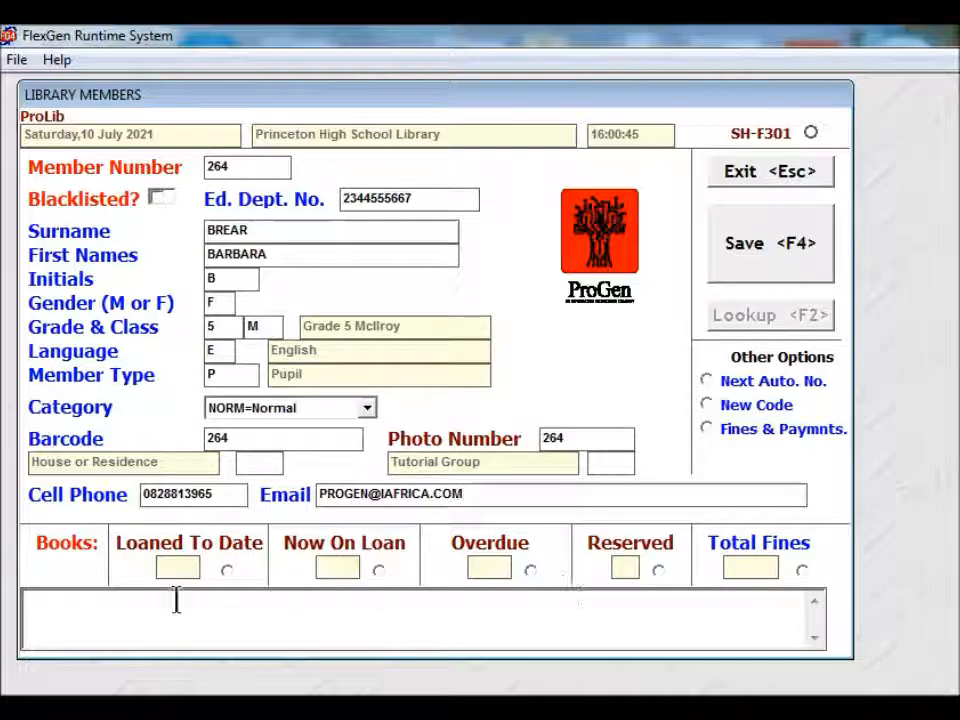
left_click(87, 607)
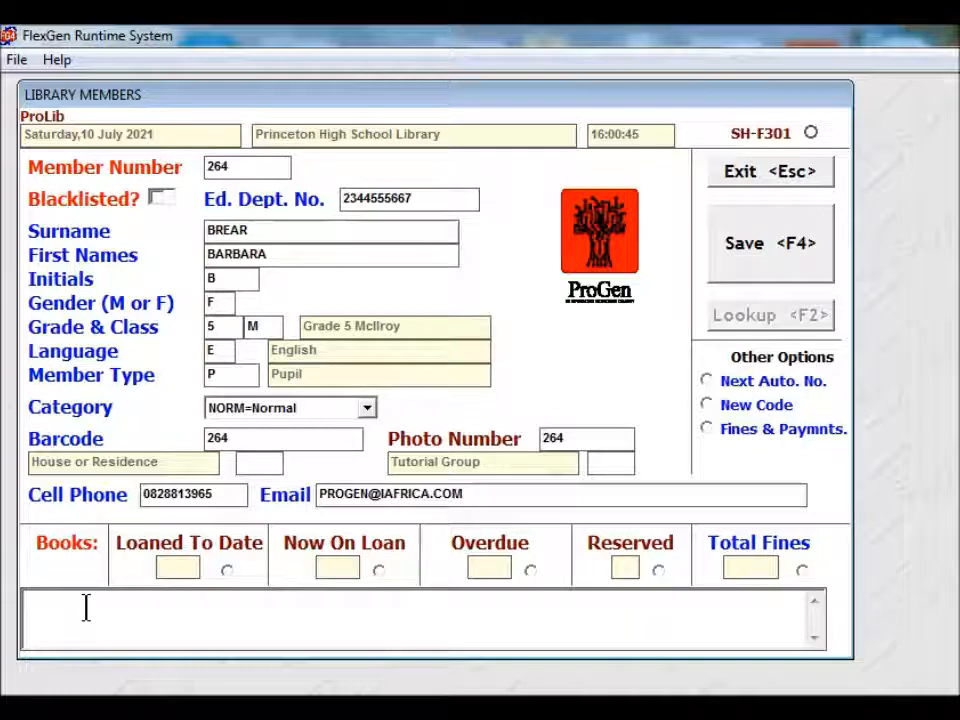
type("TH")
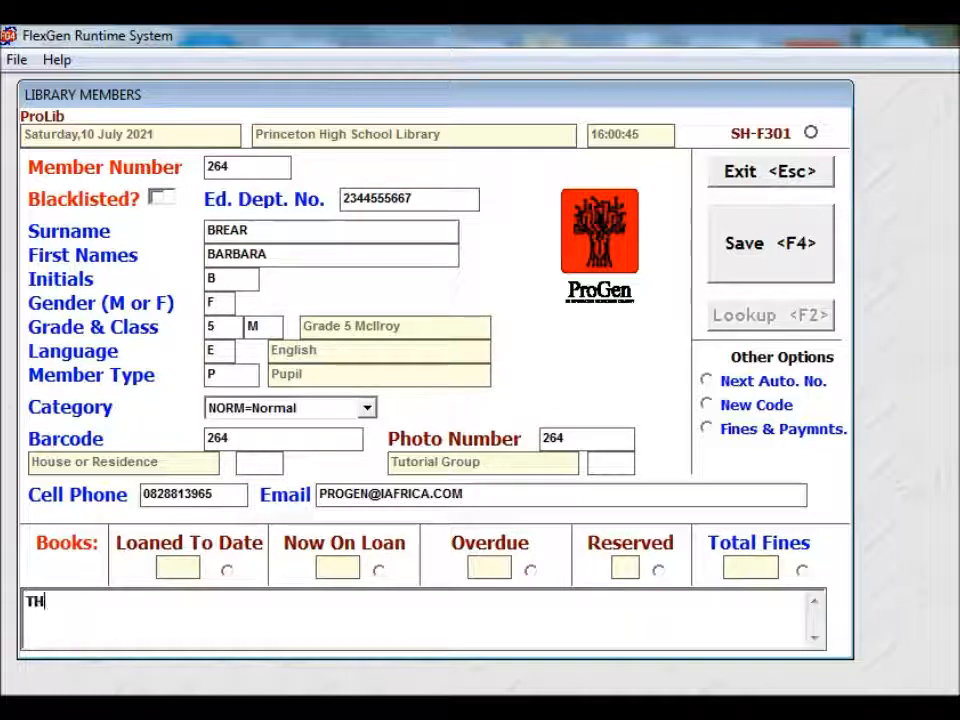
type("IS PU")
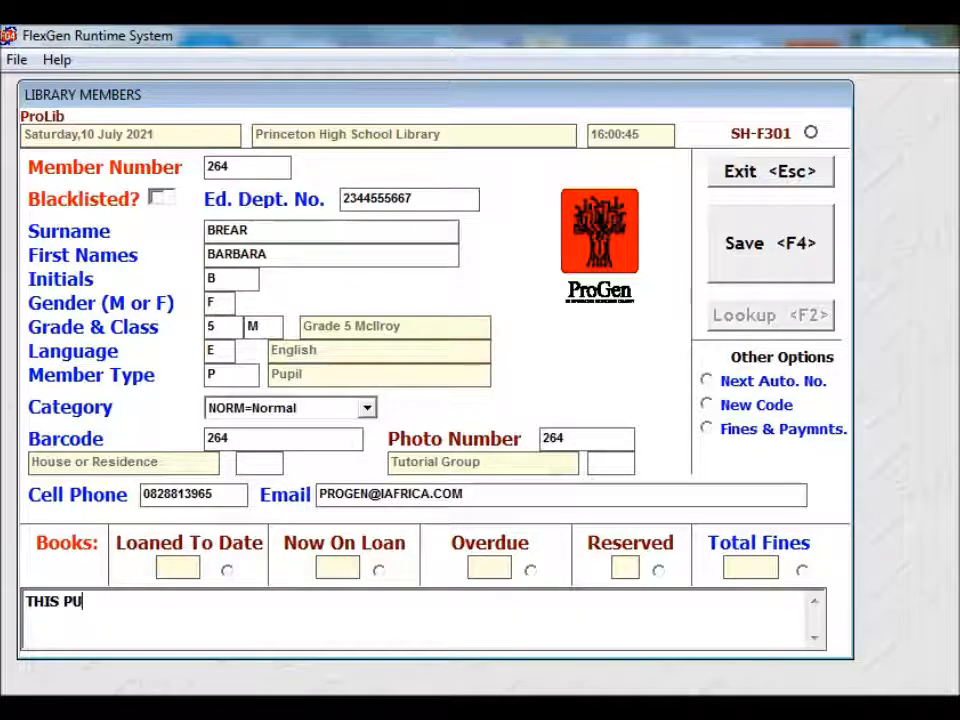
type("PIL HAS A")
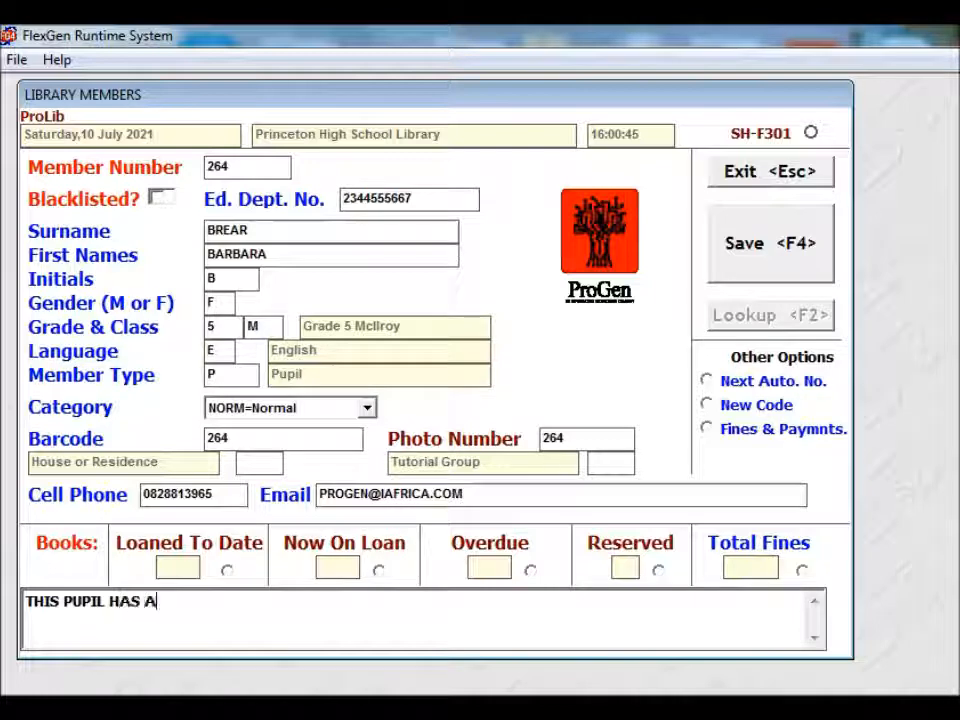
type(" PUPPY T")
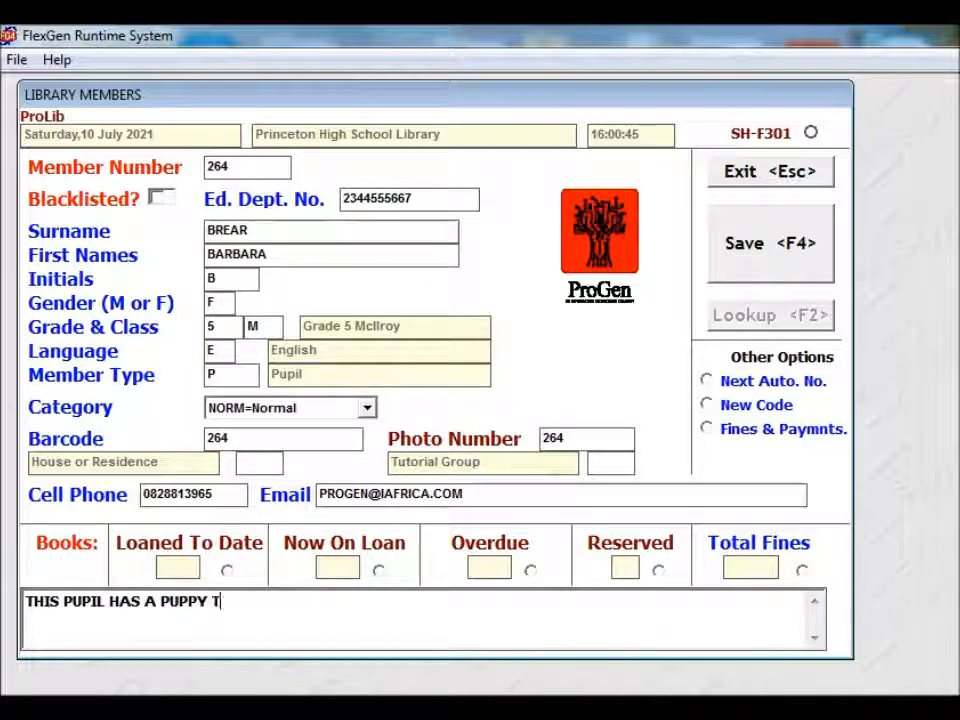
type("HAT CHEWS BOOKS")
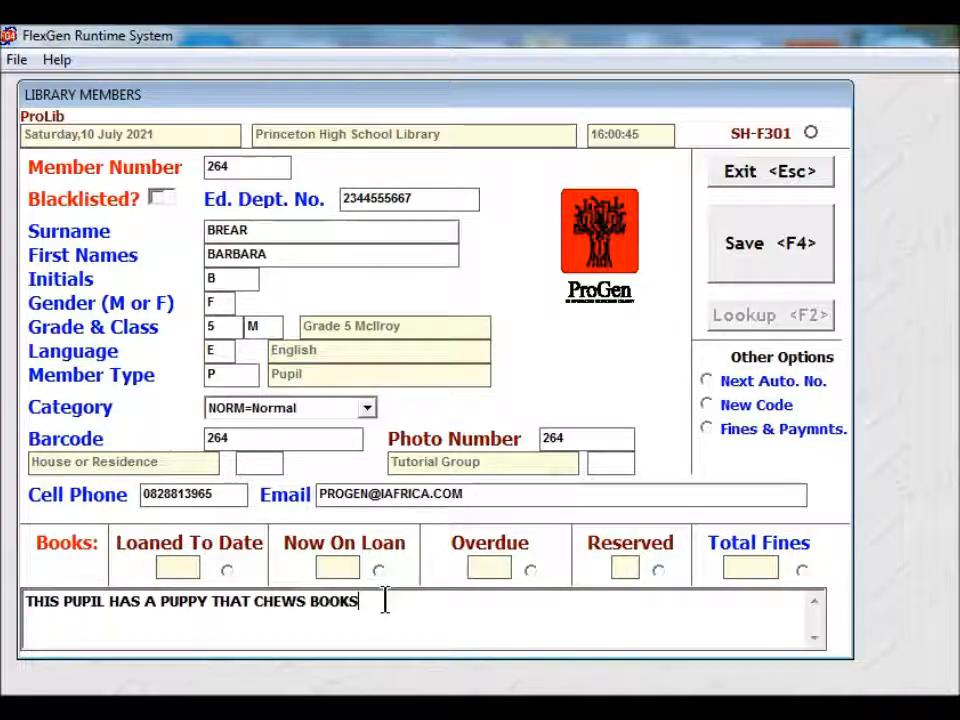
left_click_drag(384, 601, 27, 612)
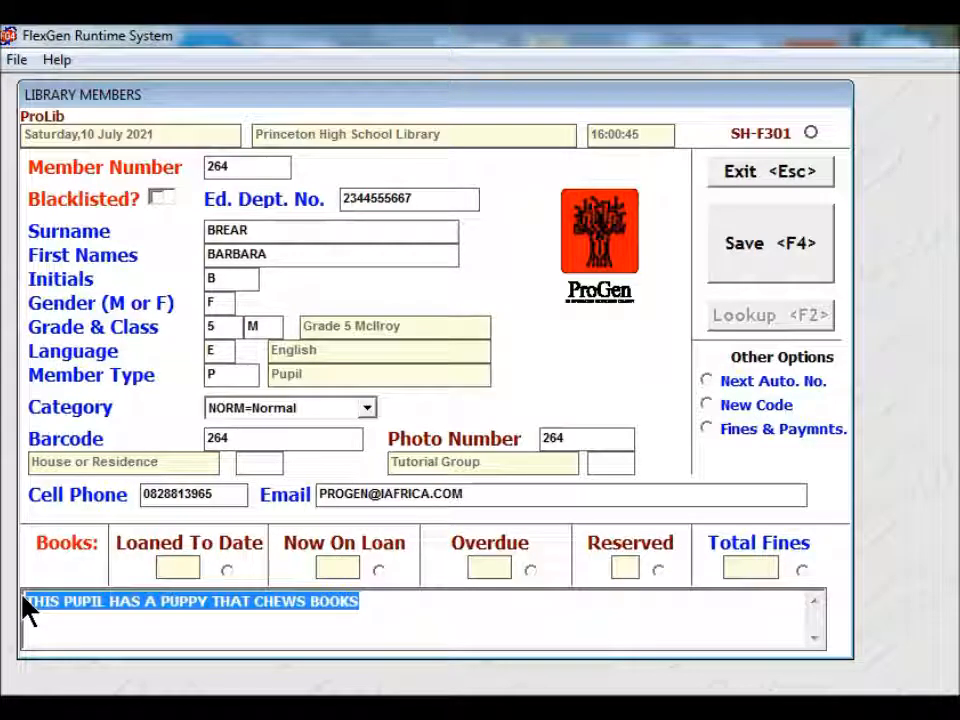
key("Delete")
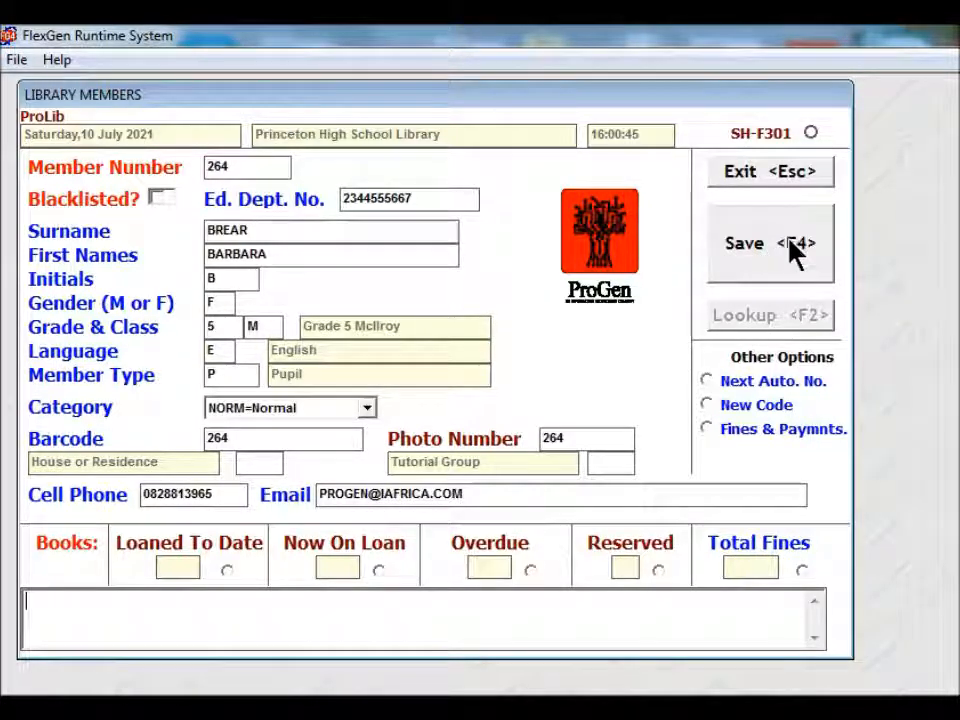
- Save member 264's record, then load member 123's record
left_click(760, 255)
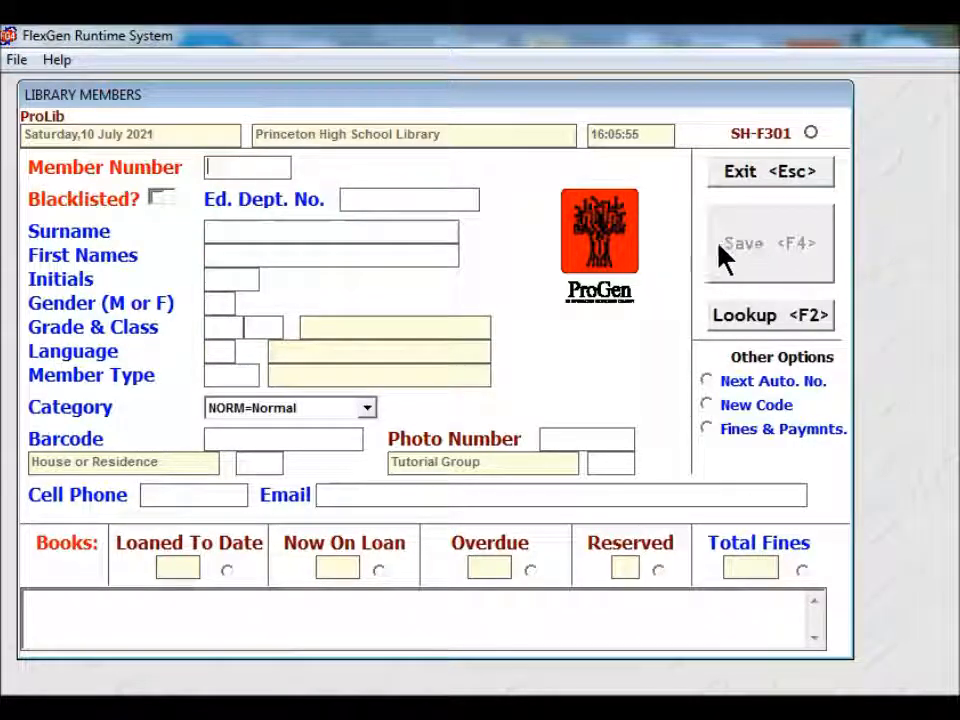
type("1")
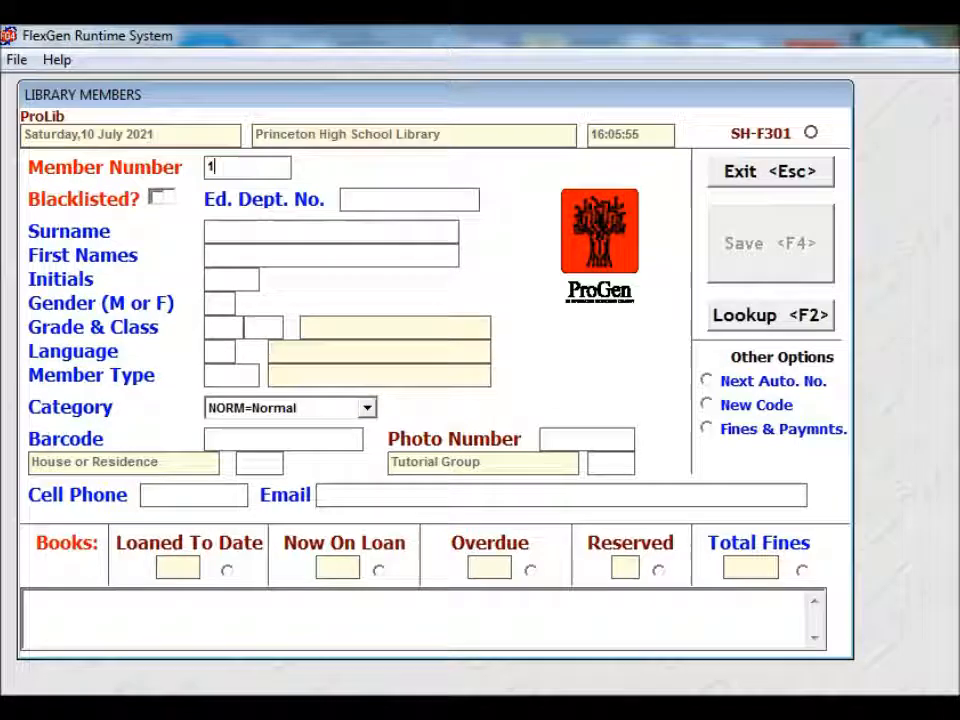
type("23")
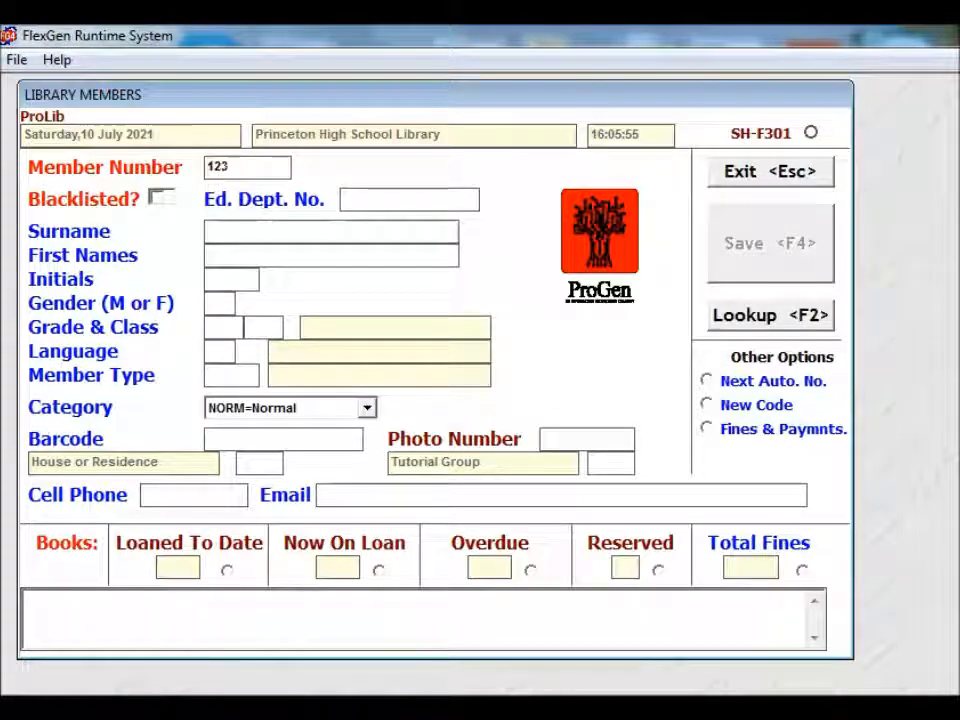
key("Return")
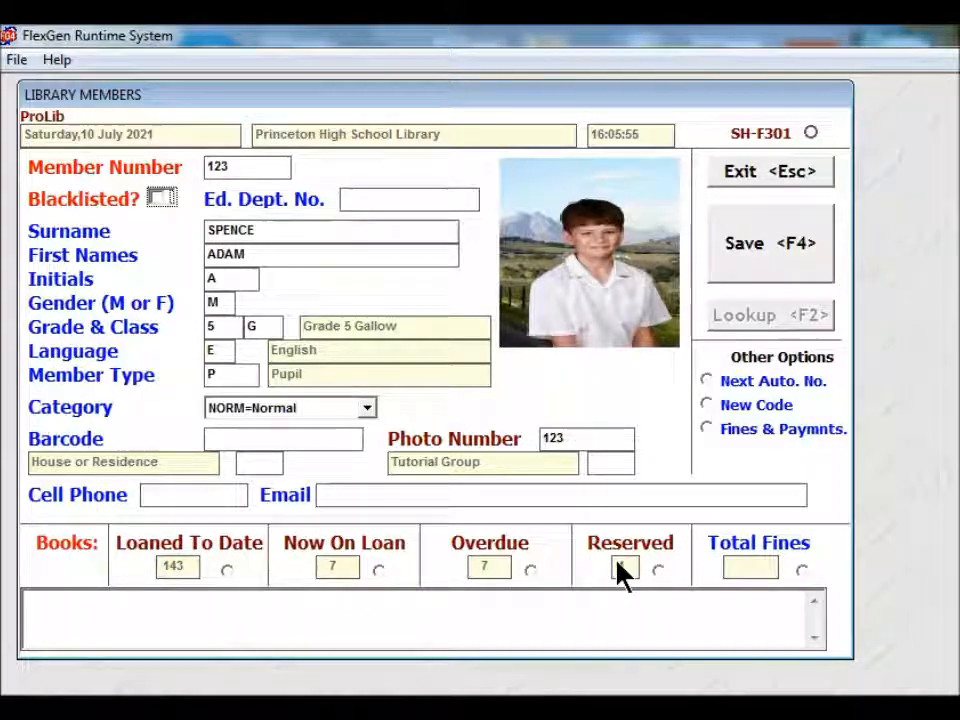
- Clear the form, reload member 264 to check its contact details, and save again
left_click(800, 180)
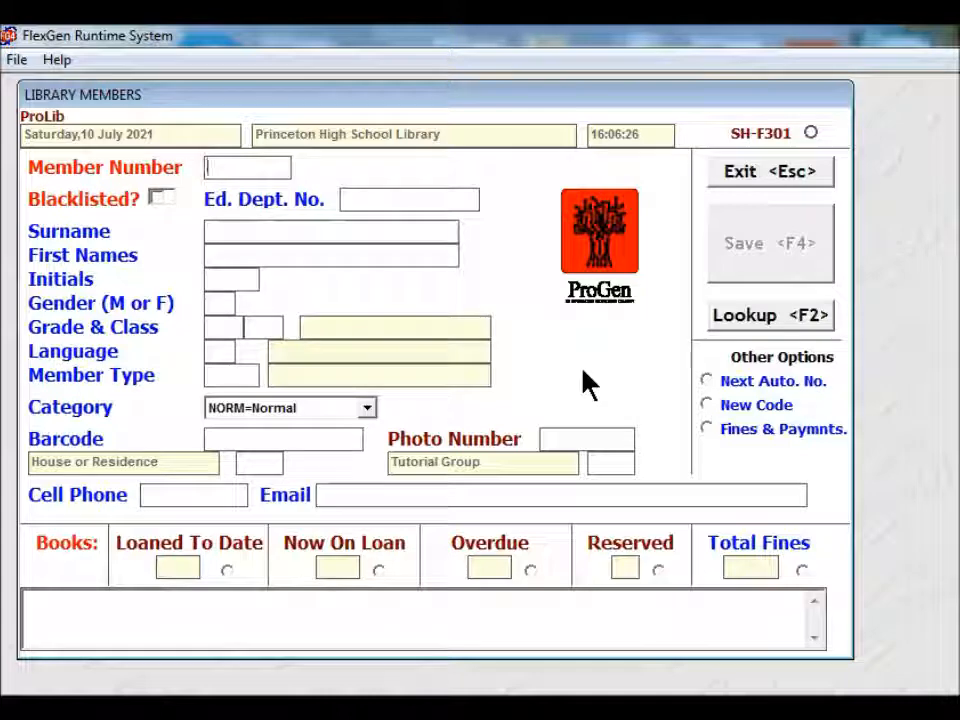
type("264")
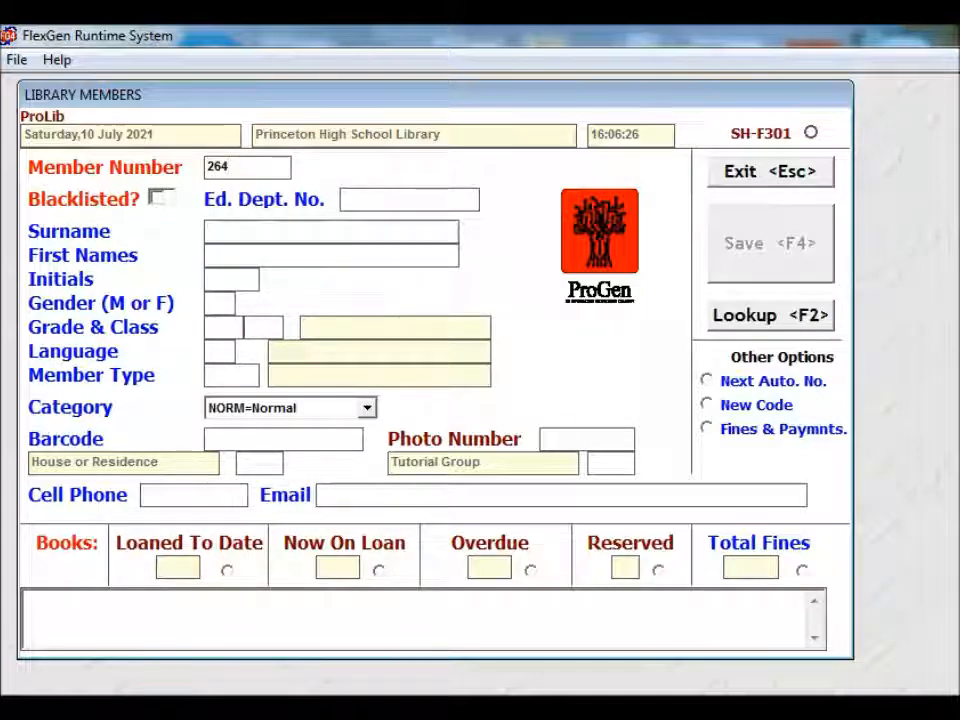
key("Tab")
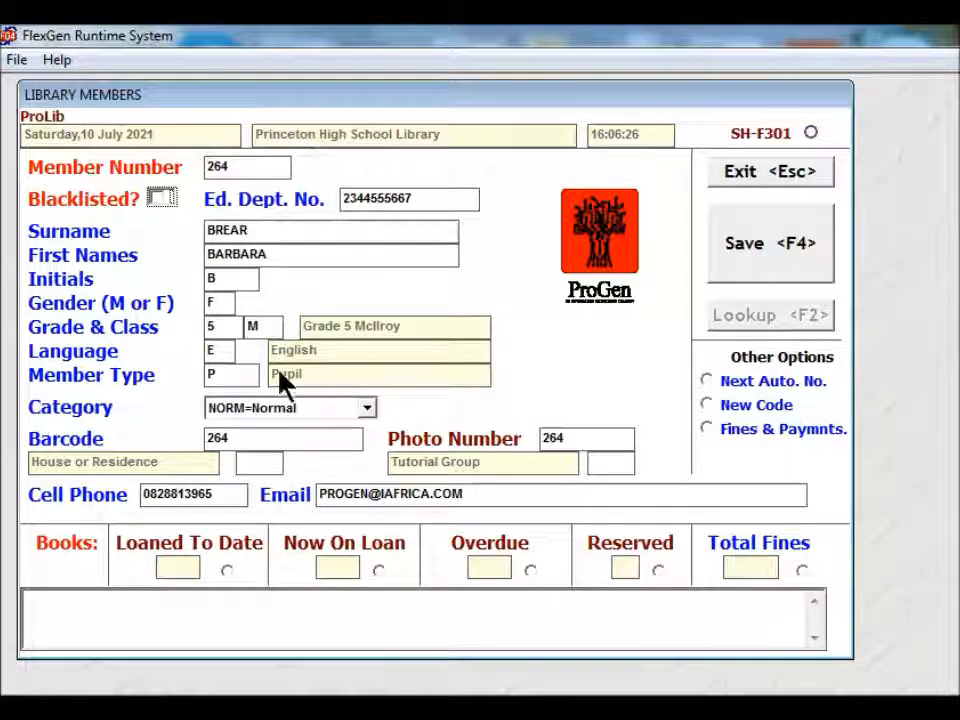
left_click(766, 243)
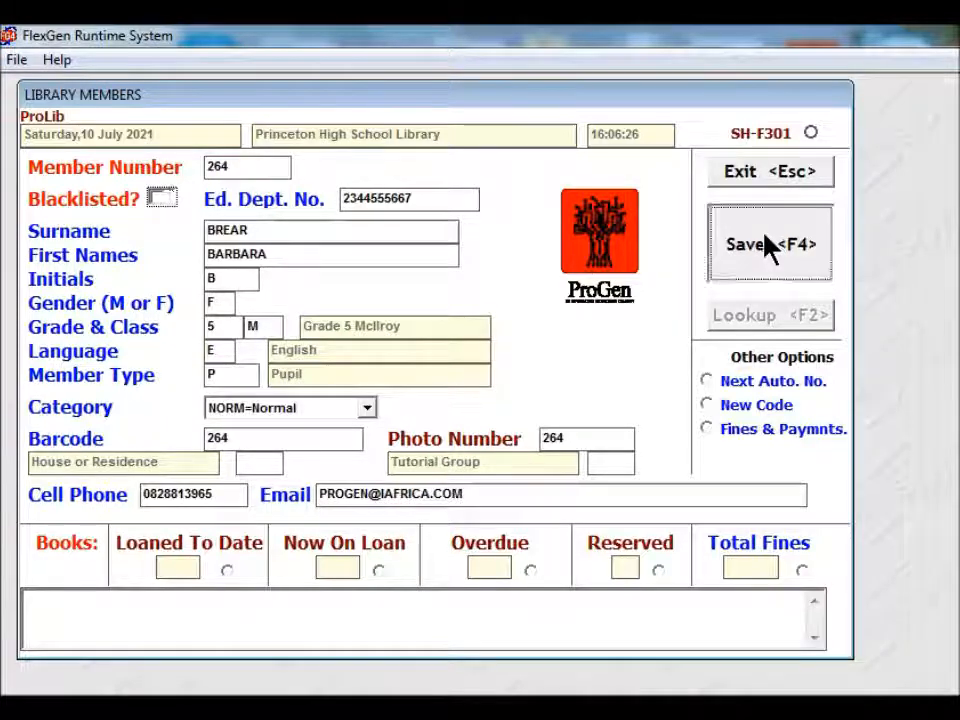